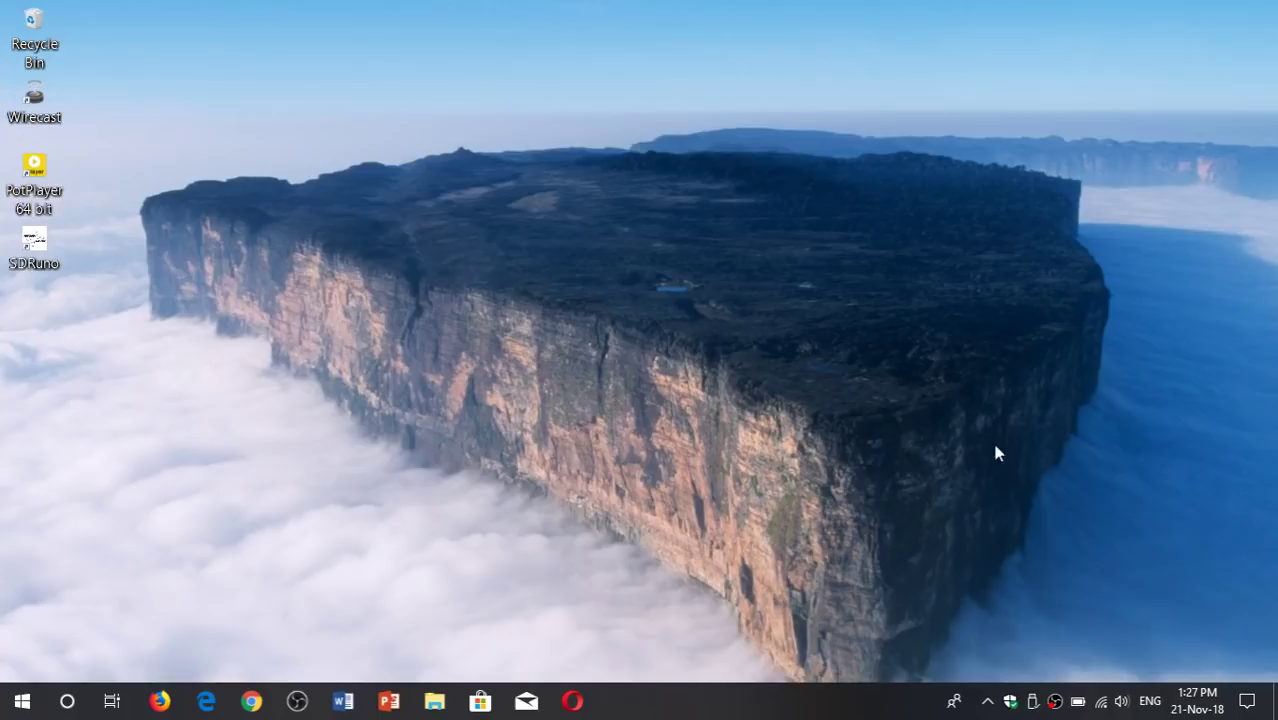
- Snip the central cliff area of the wallpaper and check its 'Snip saved' notification in Action Center
{"action": "left_click", "coordinate": [1247, 701]}
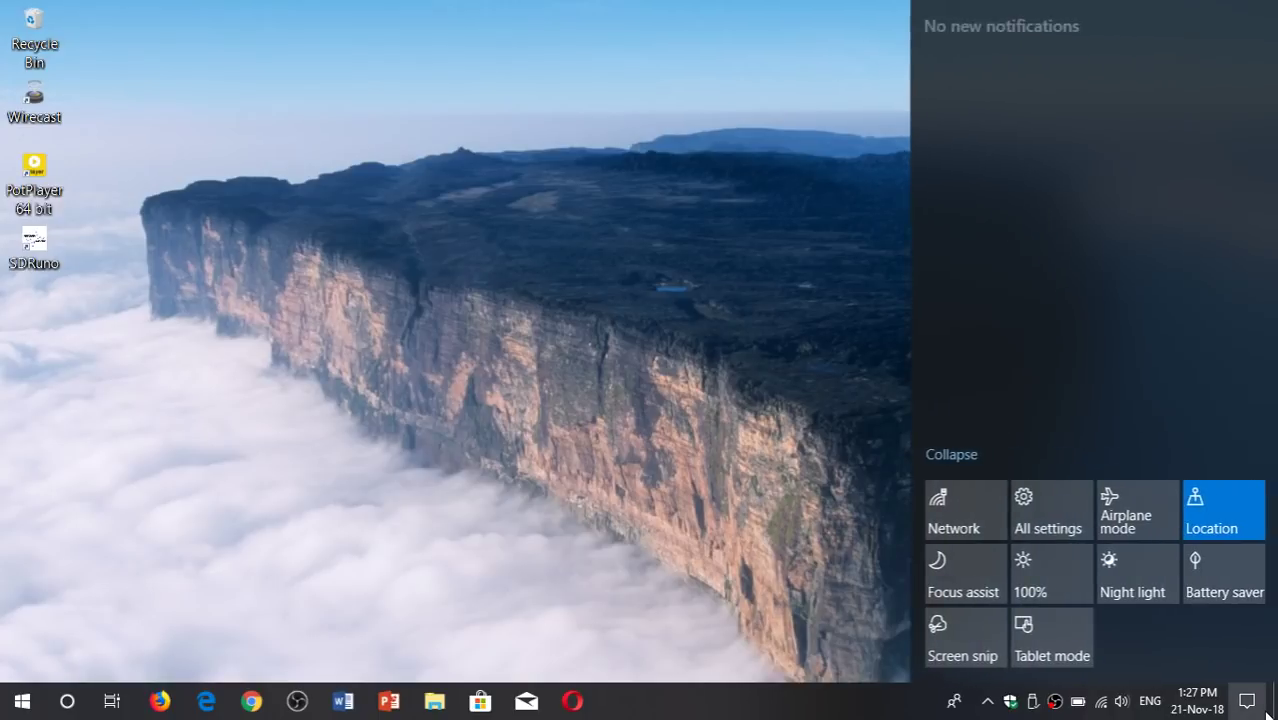
{"action": "left_click", "coordinate": [966, 636]}
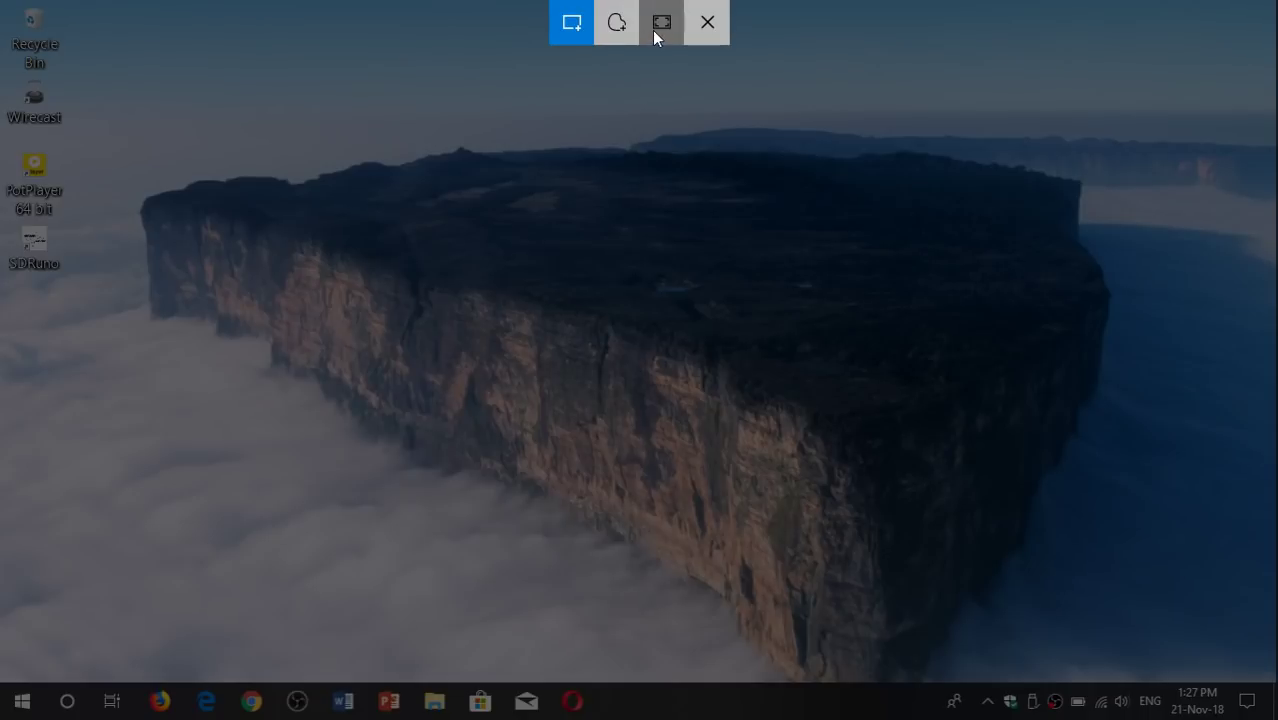
{"action": "left_click_drag", "start_coordinate": [391, 142], "coordinate": [1046, 564]}
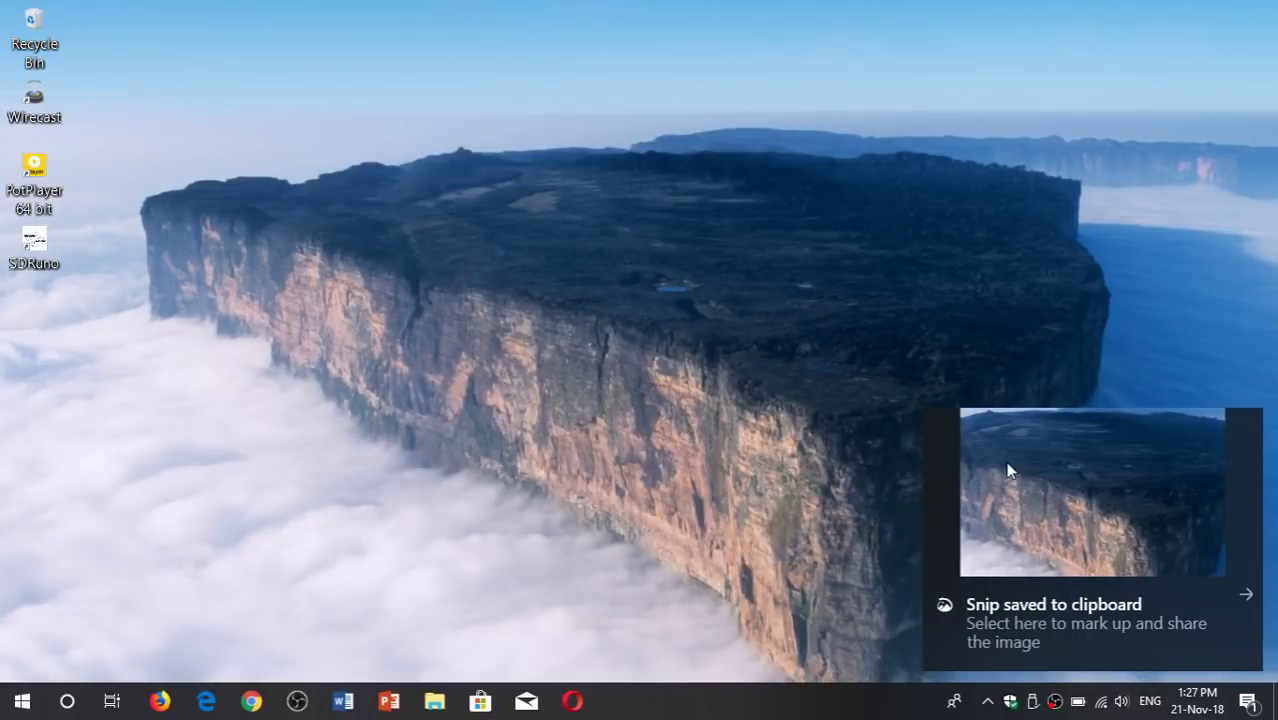
{"action": "mouse_move", "coordinate": [1092, 540]}
{"action": "left_click", "coordinate": [1249, 702]}
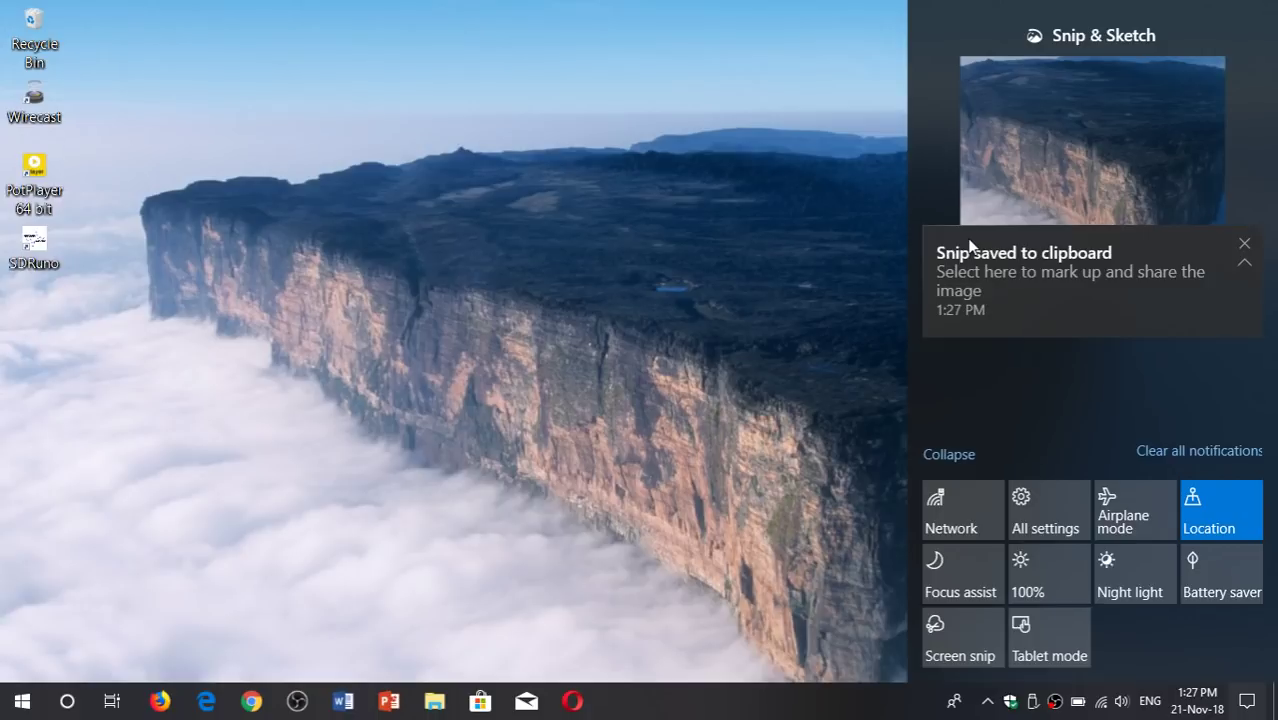
- Dismiss the Action Center panel and bring up the Start menu
{"action": "left_click", "coordinate": [630, 267]}
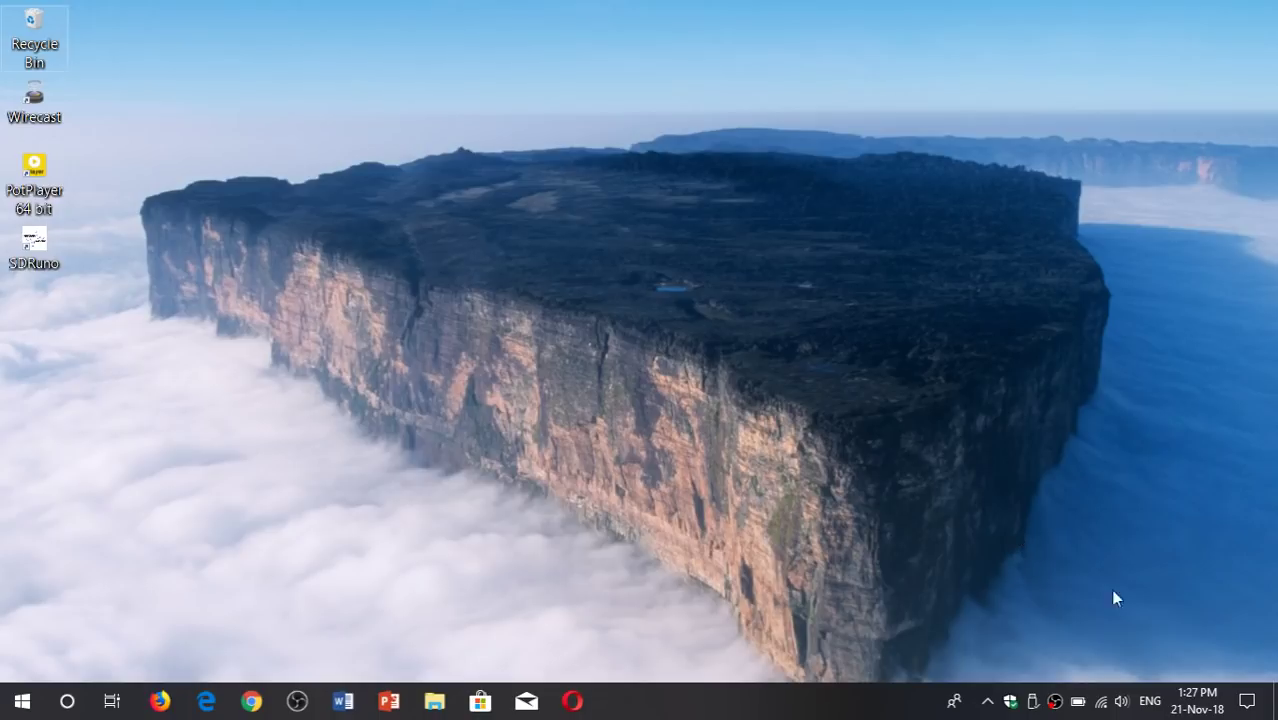
{"action": "left_click", "coordinate": [1264, 708]}
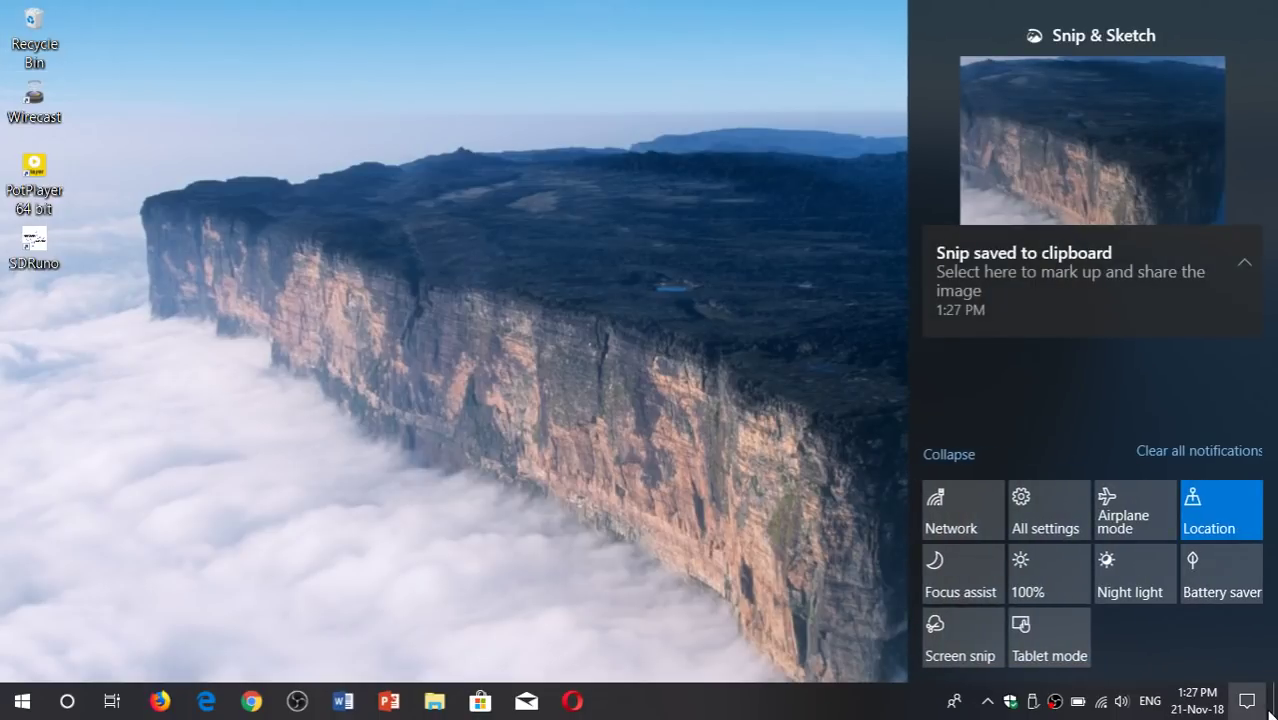
{"action": "left_click", "coordinate": [8, 705]}
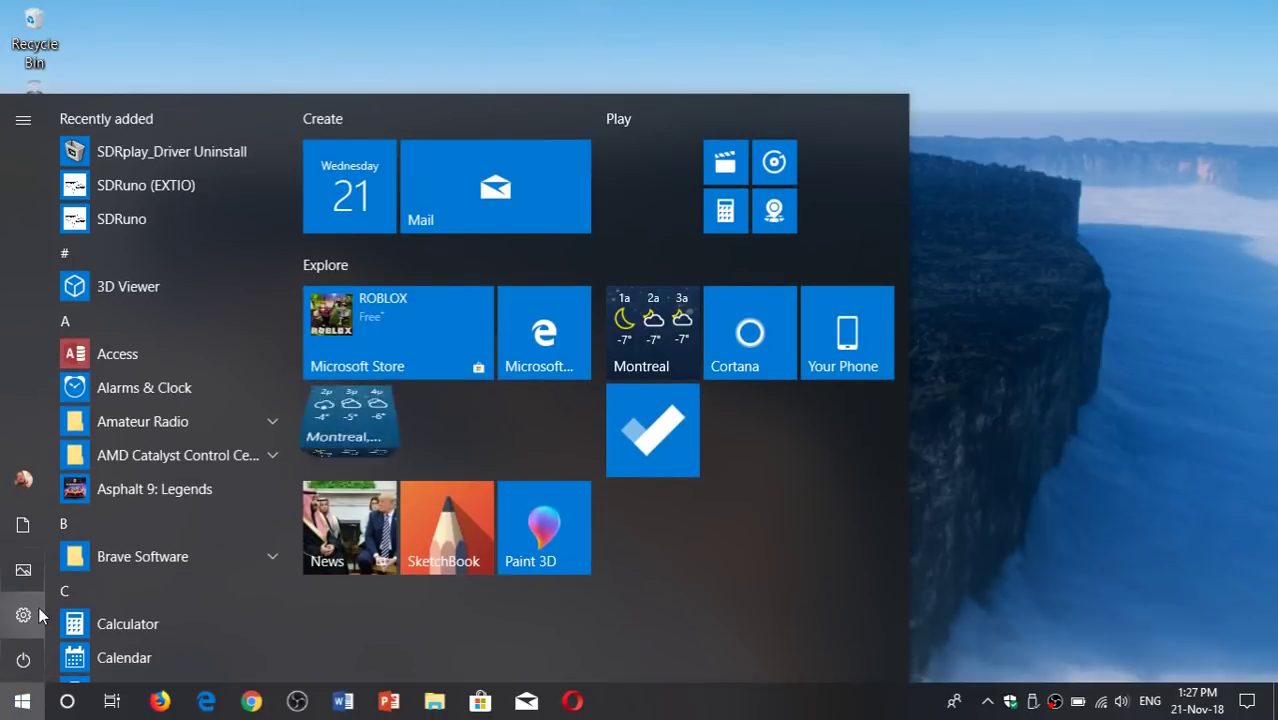
- Launch Settings, dismiss the OBS encoding warning, and go to System > Clipboard
{"action": "left_click", "coordinate": [24, 615]}
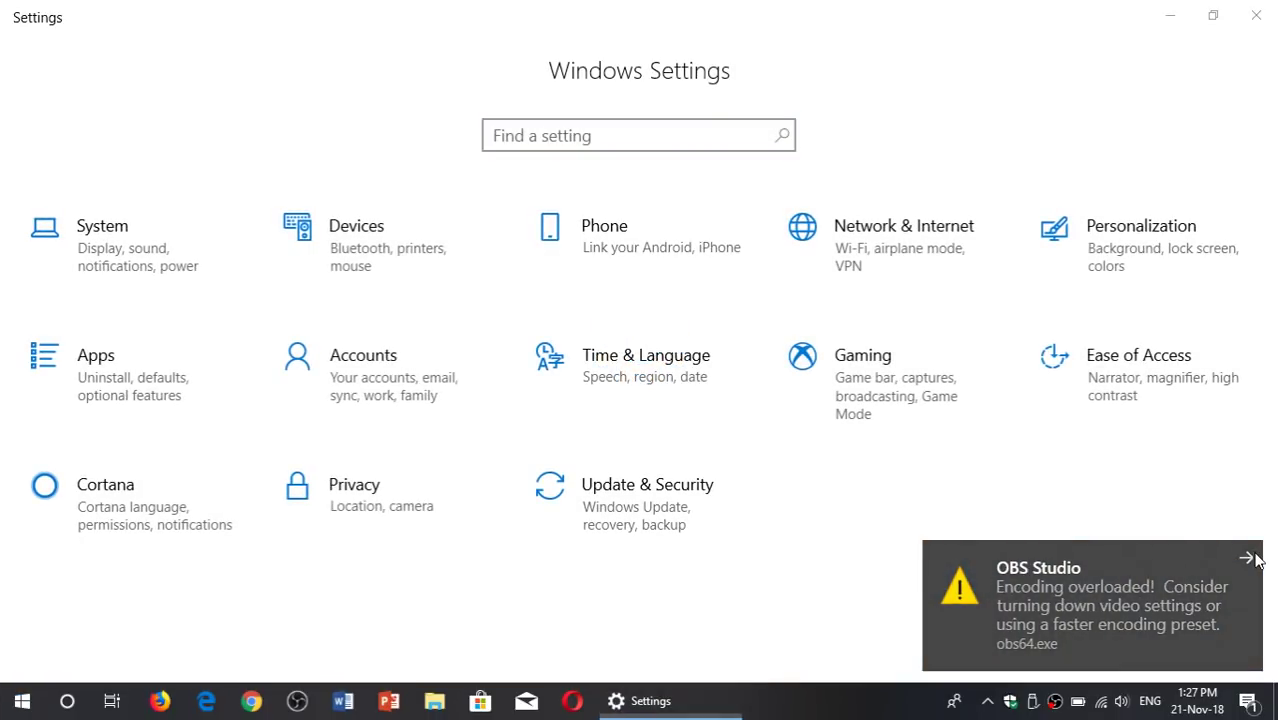
{"action": "left_click", "coordinate": [1247, 556]}
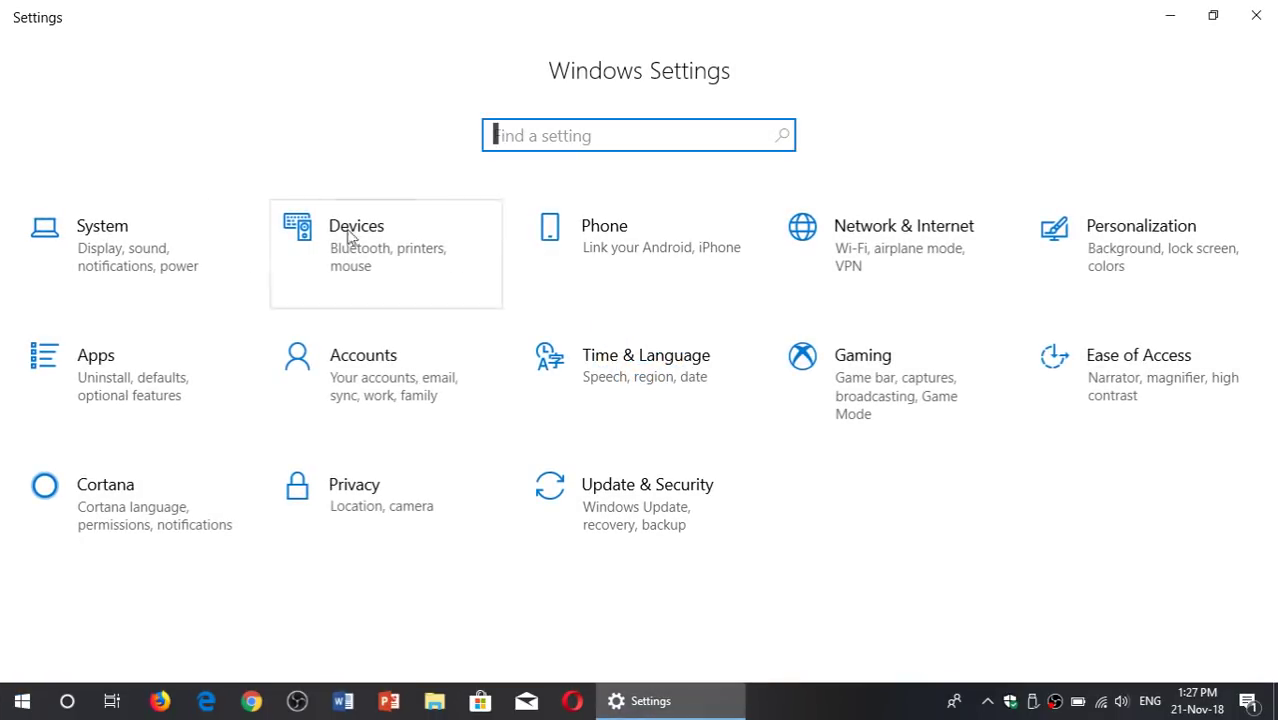
{"action": "left_click", "coordinate": [157, 255]}
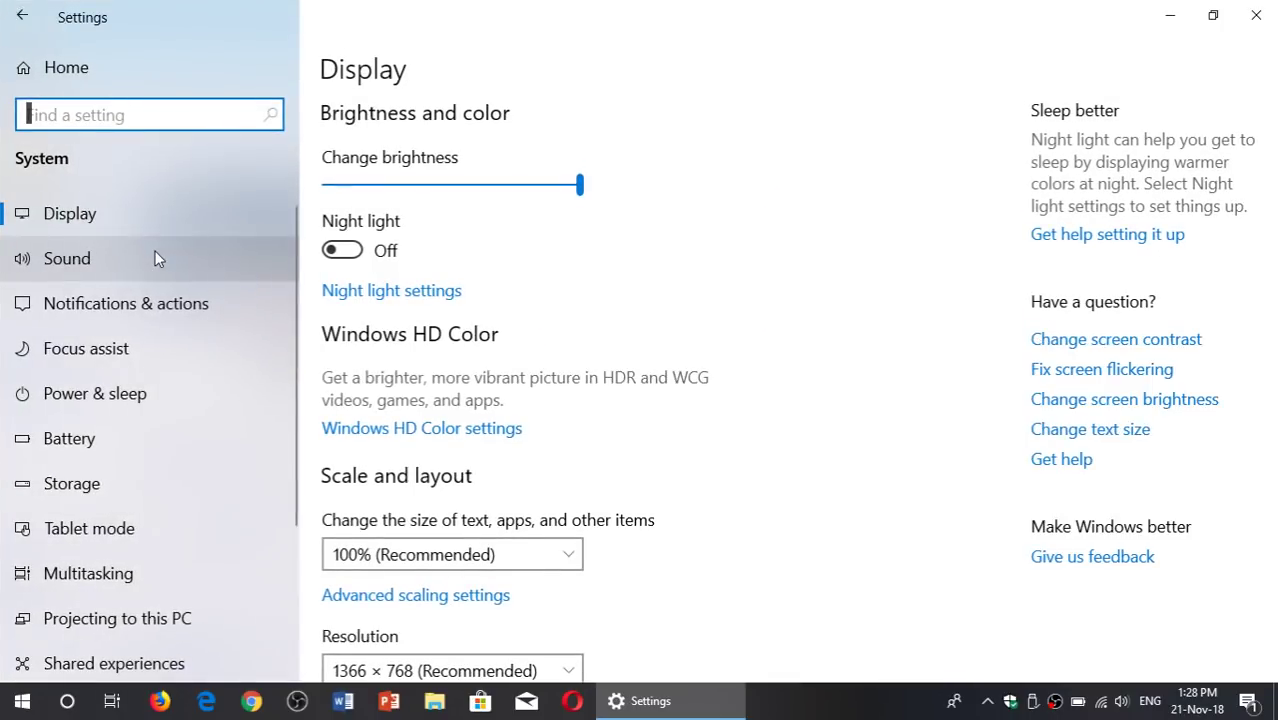
{"action": "scroll", "coordinate": [108, 378], "scroll_direction": "down", "scroll_amount": 2}
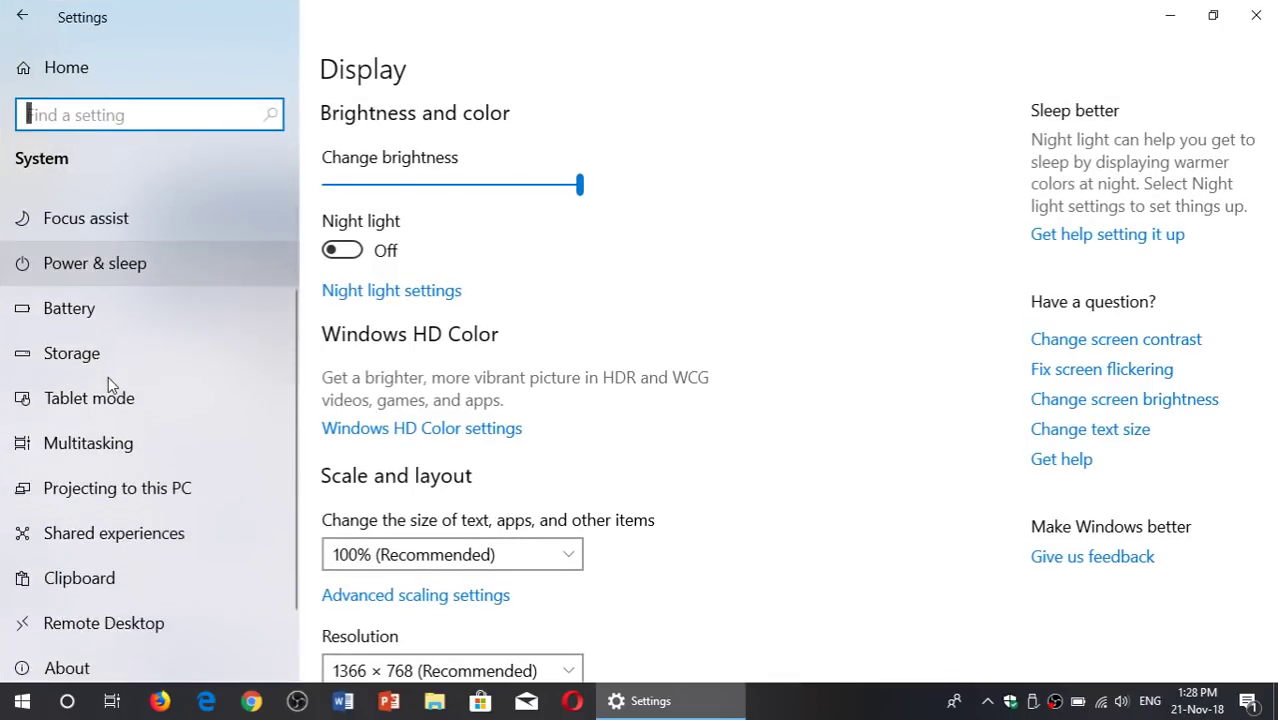
{"action": "scroll", "coordinate": [108, 376], "scroll_direction": "down", "scroll_amount": 1}
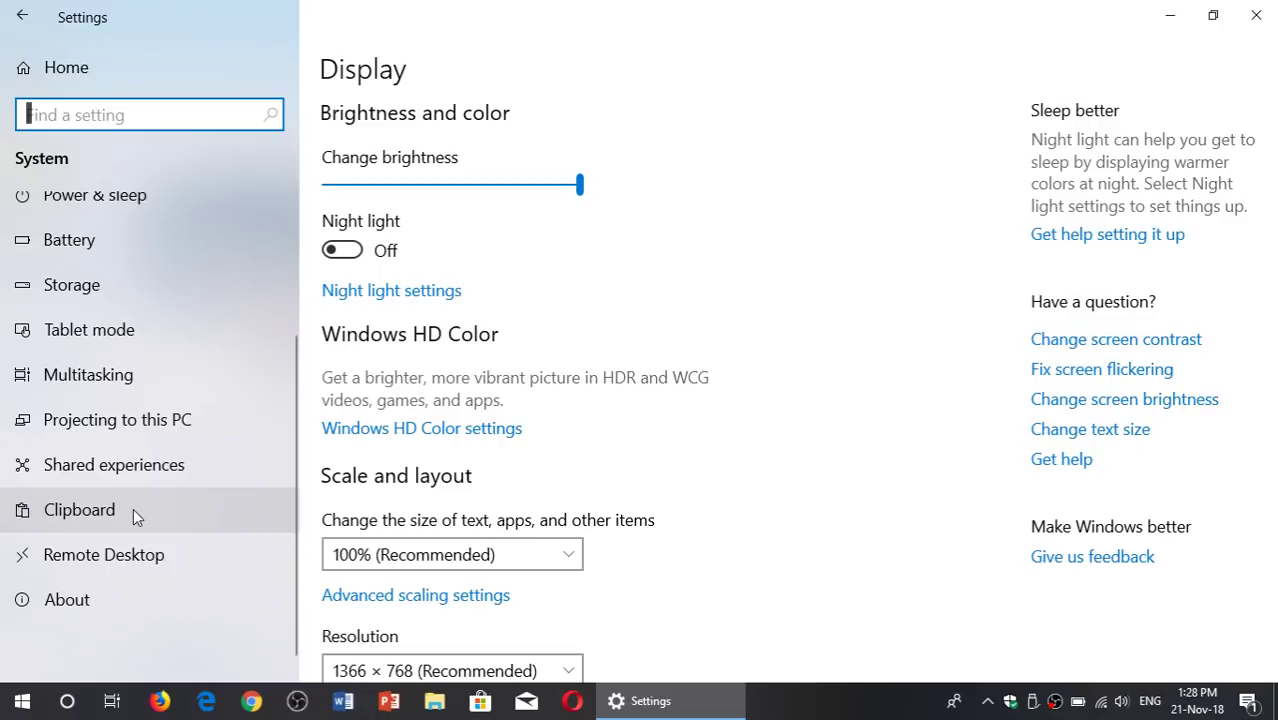
{"action": "left_click", "coordinate": [133, 508]}
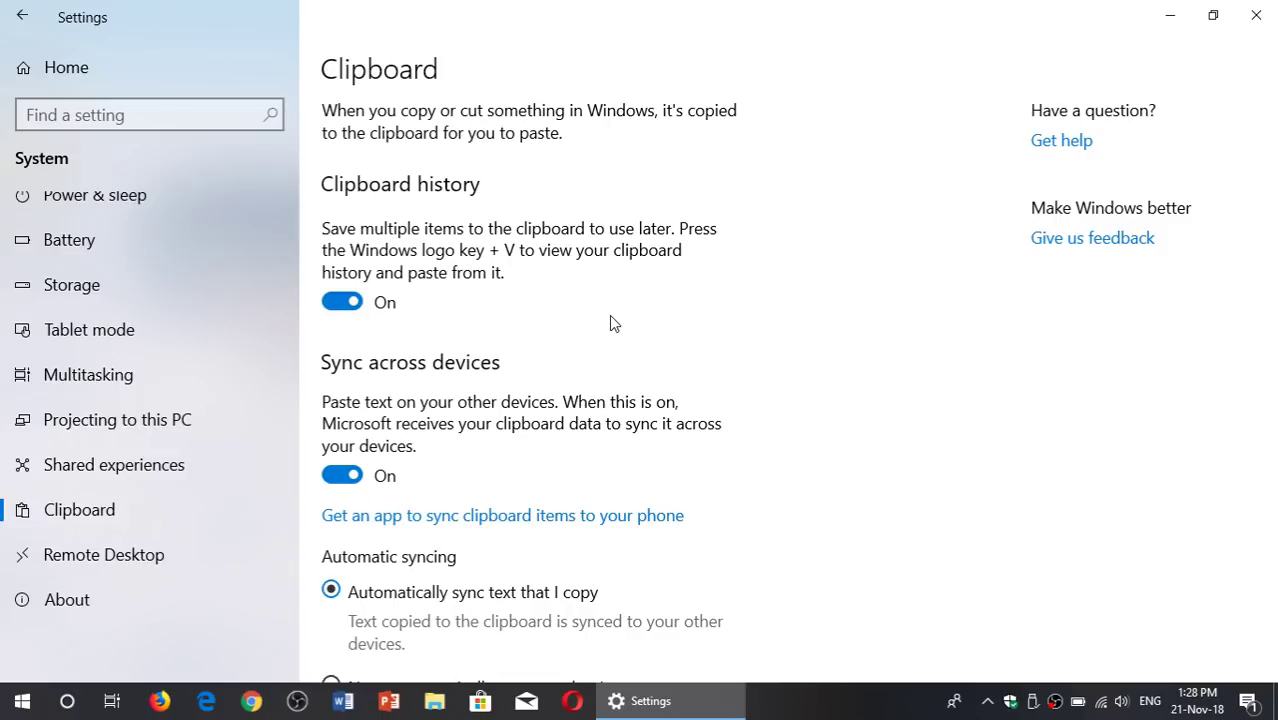
{"action": "key", "text": "super+v"}
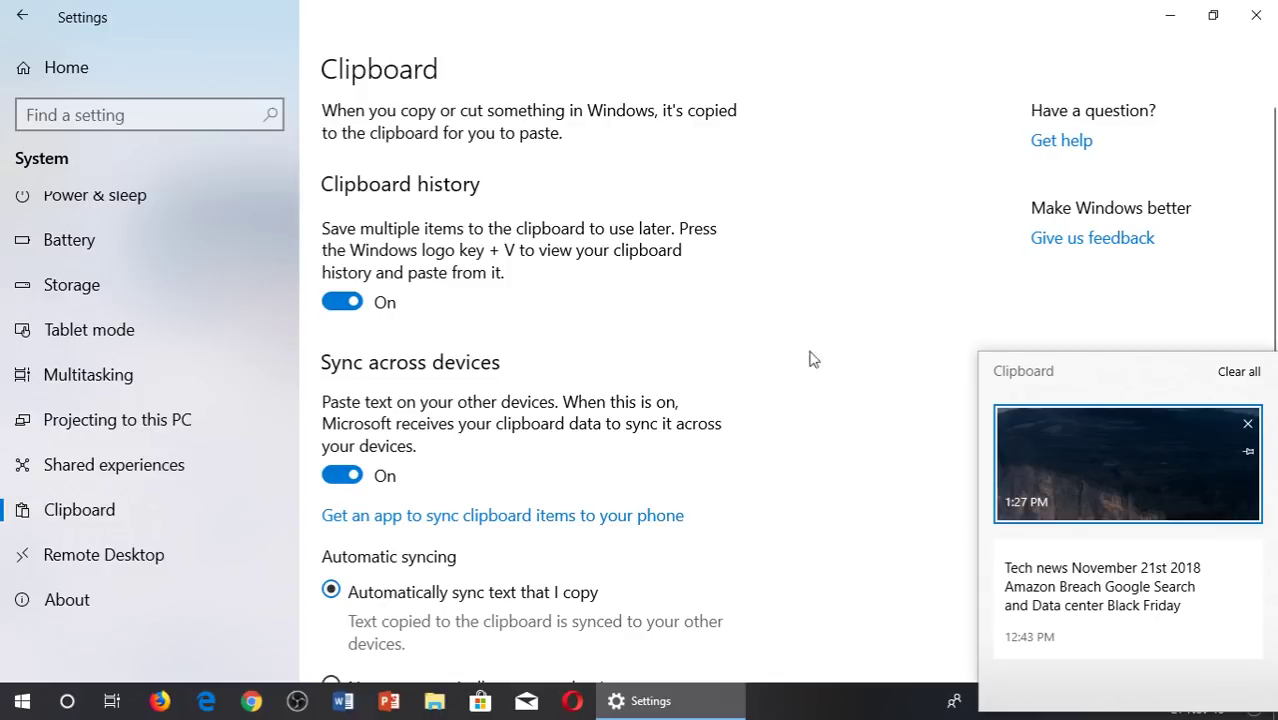
{"action": "mouse_move", "coordinate": [1127, 463]}
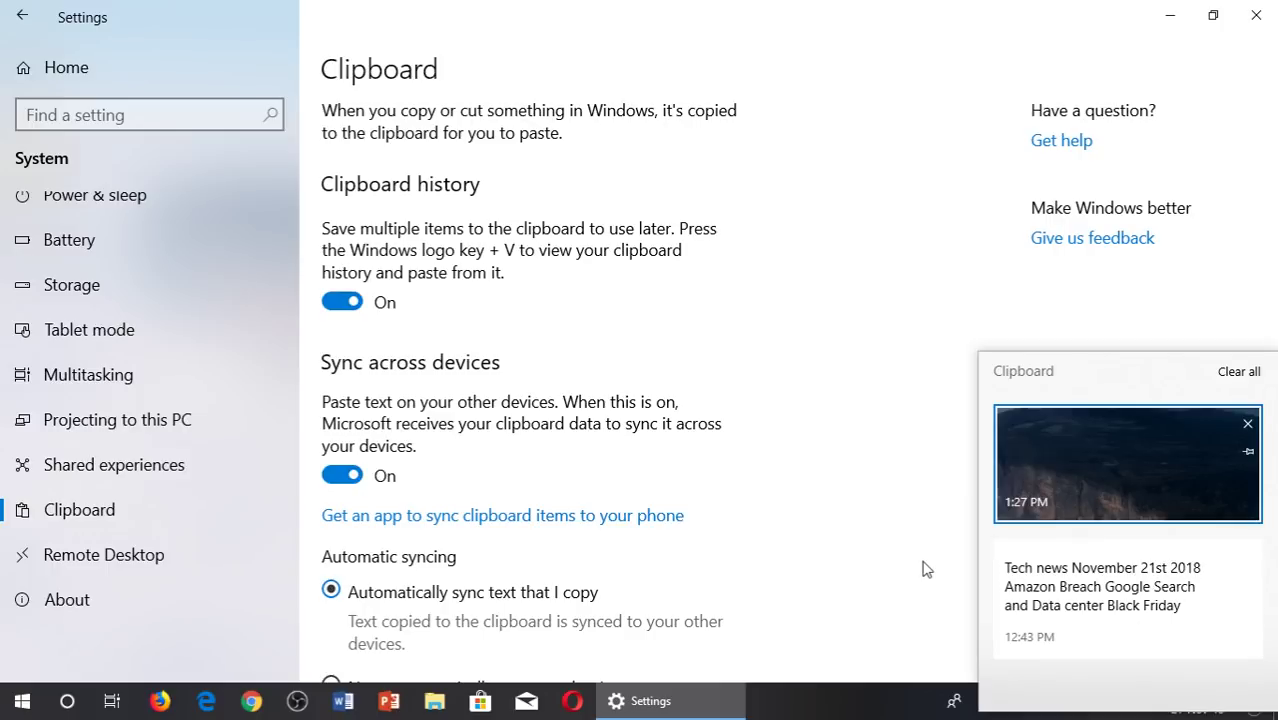
{"action": "left_click", "coordinate": [889, 450]}
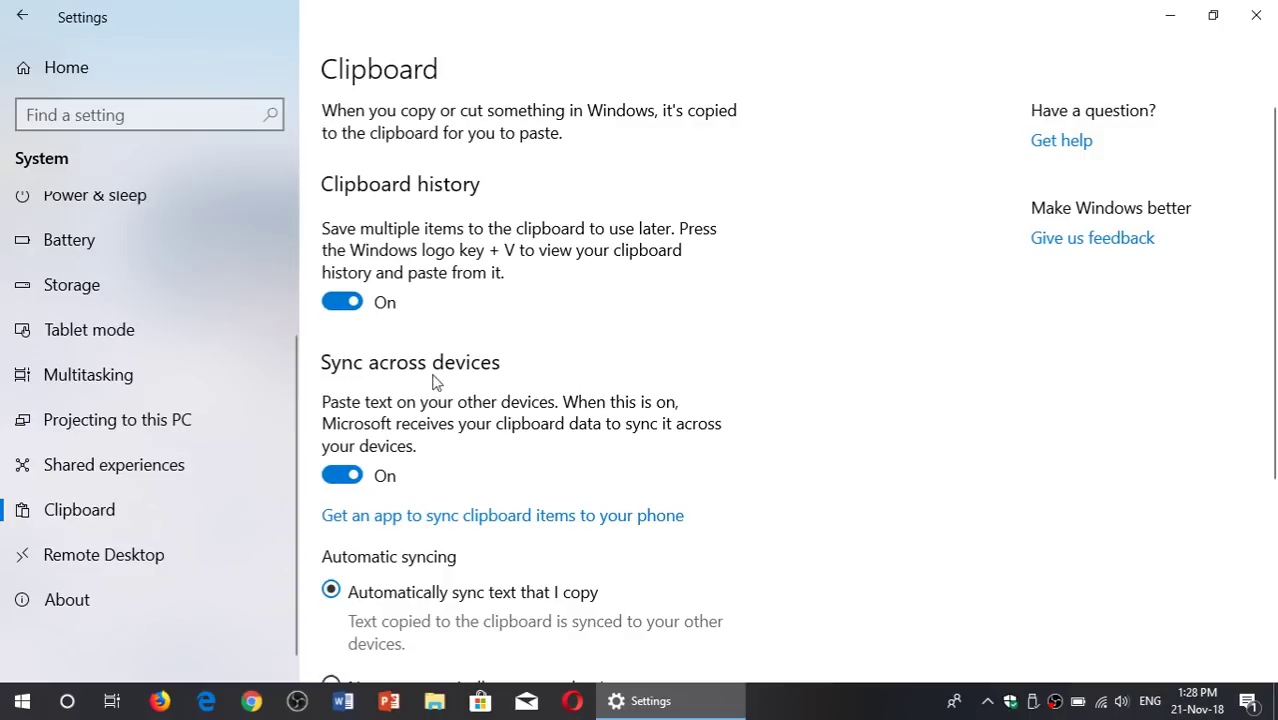
- Scroll the Clipboard page down to the Clear clipboard data section
{"action": "scroll", "coordinate": [455, 367], "scroll_direction": "down", "scroll_amount": 5}
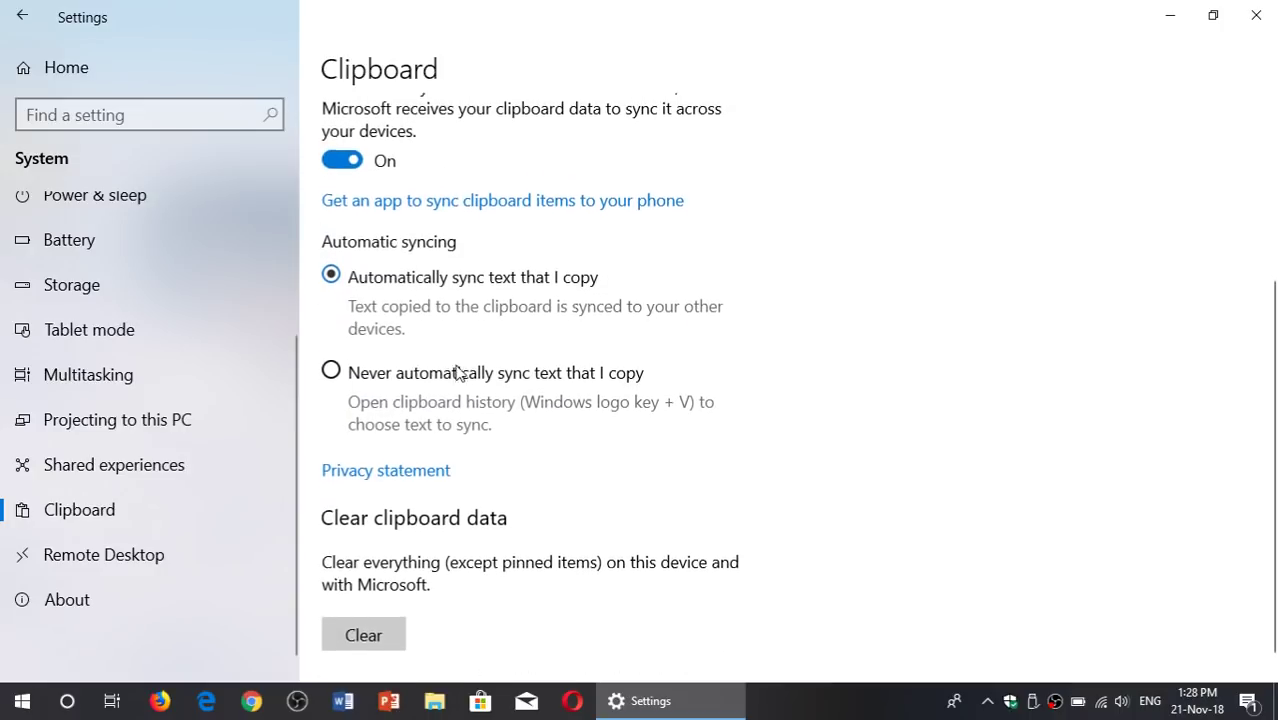
{"action": "scroll", "coordinate": [455, 370], "scroll_direction": "up", "scroll_amount": 2}
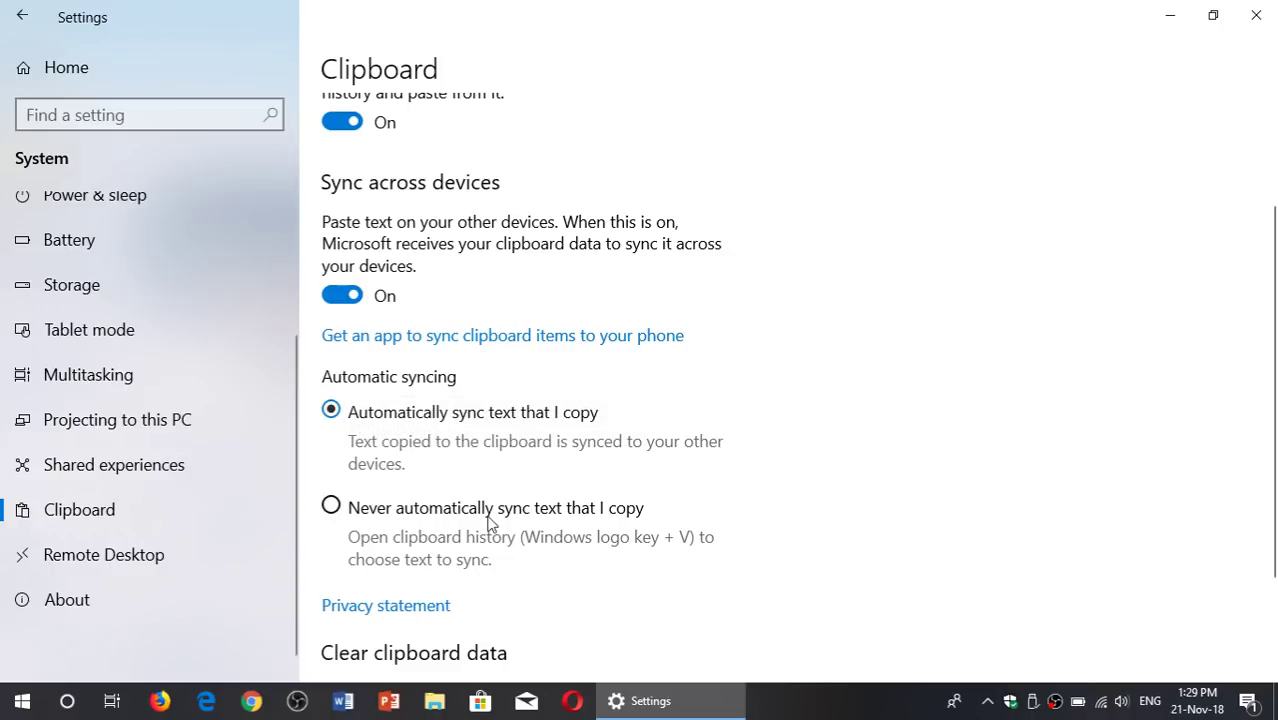
{"action": "scroll", "coordinate": [490, 522], "scroll_direction": "down", "scroll_amount": 3}
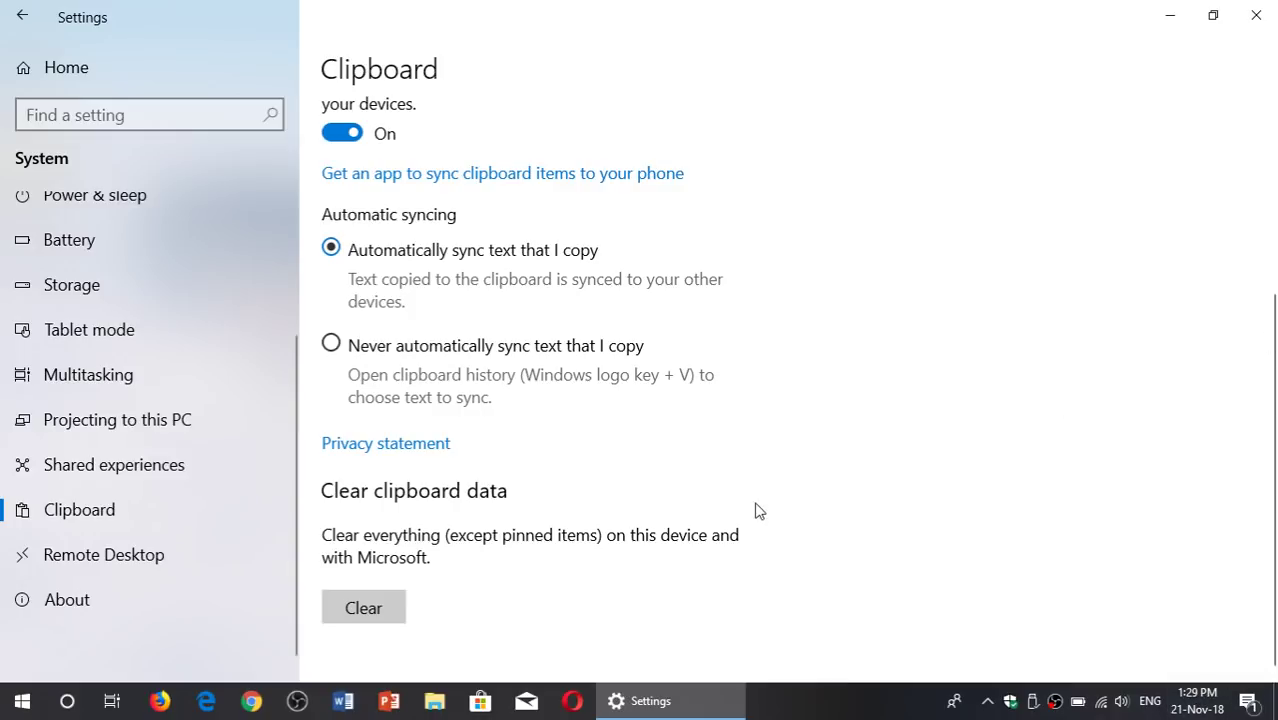
{"action": "left_click", "coordinate": [366, 612]}
{"action": "key", "text": "super+v"}
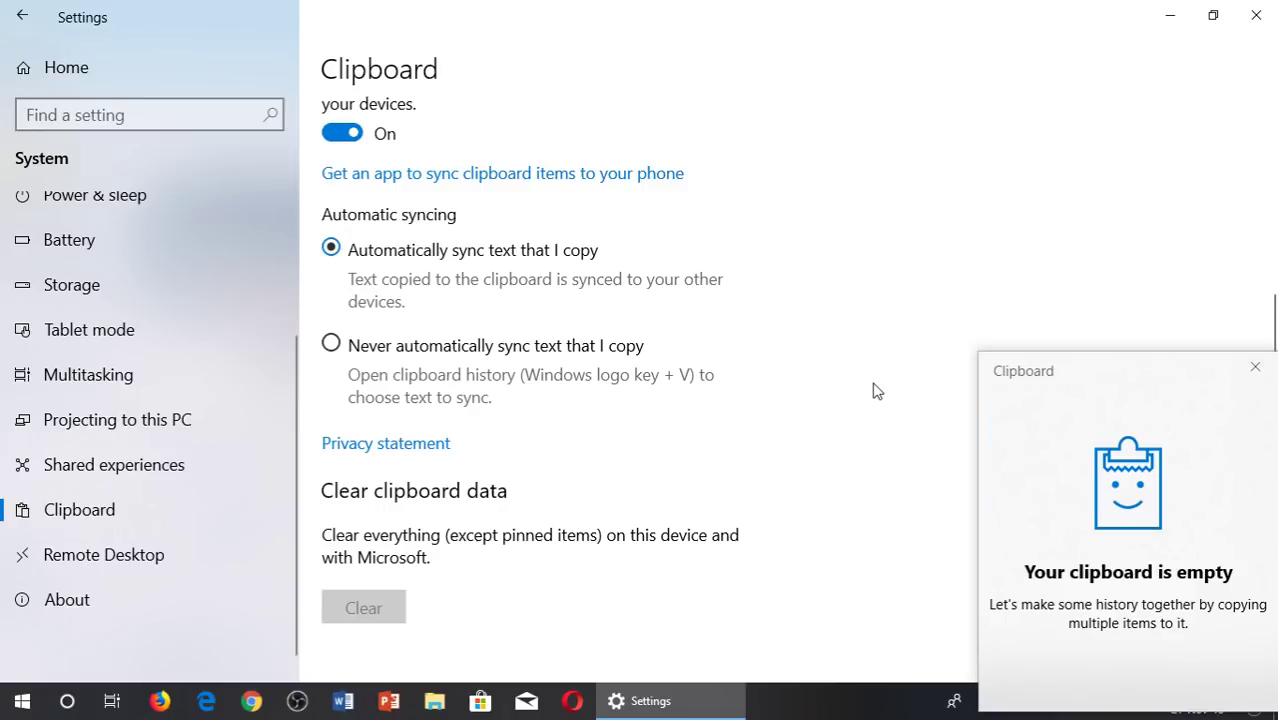
{"action": "left_click", "coordinate": [852, 286]}
{"action": "scroll", "coordinate": [768, 232], "scroll_direction": "up", "scroll_amount": 5}
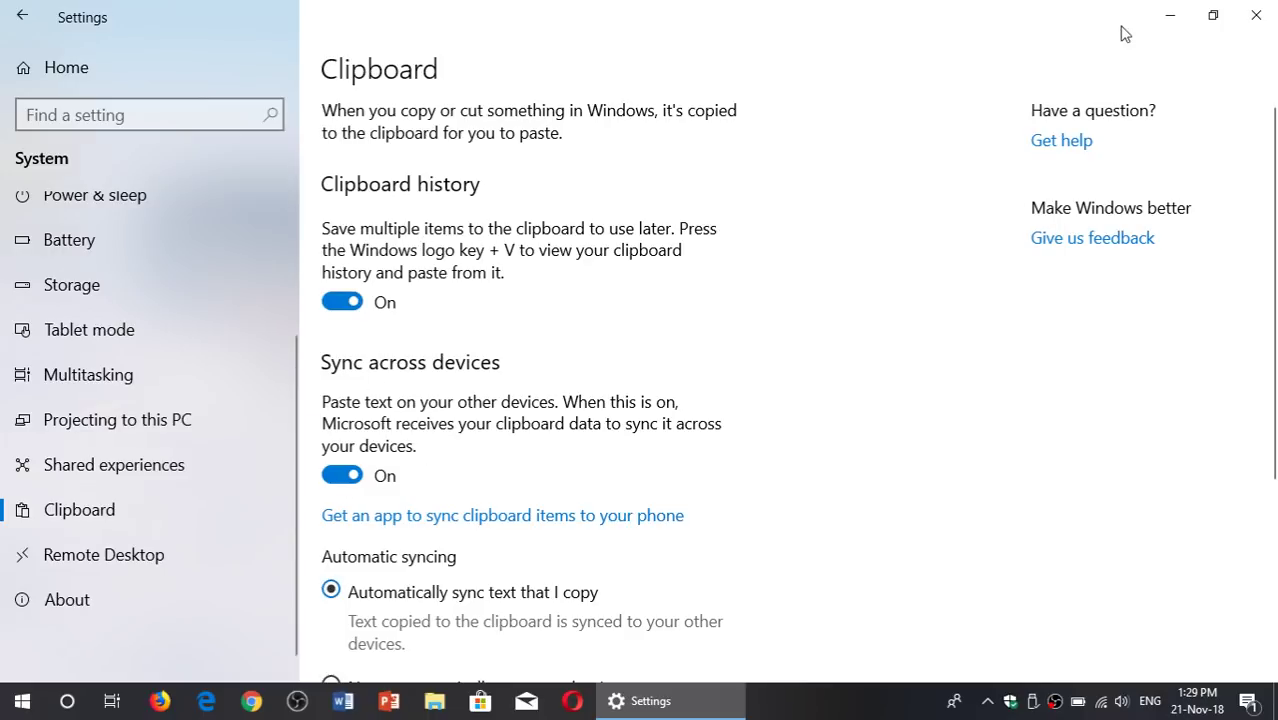
- Close Settings and relaunch it from the Start menu
{"action": "left_click", "coordinate": [1256, 15]}
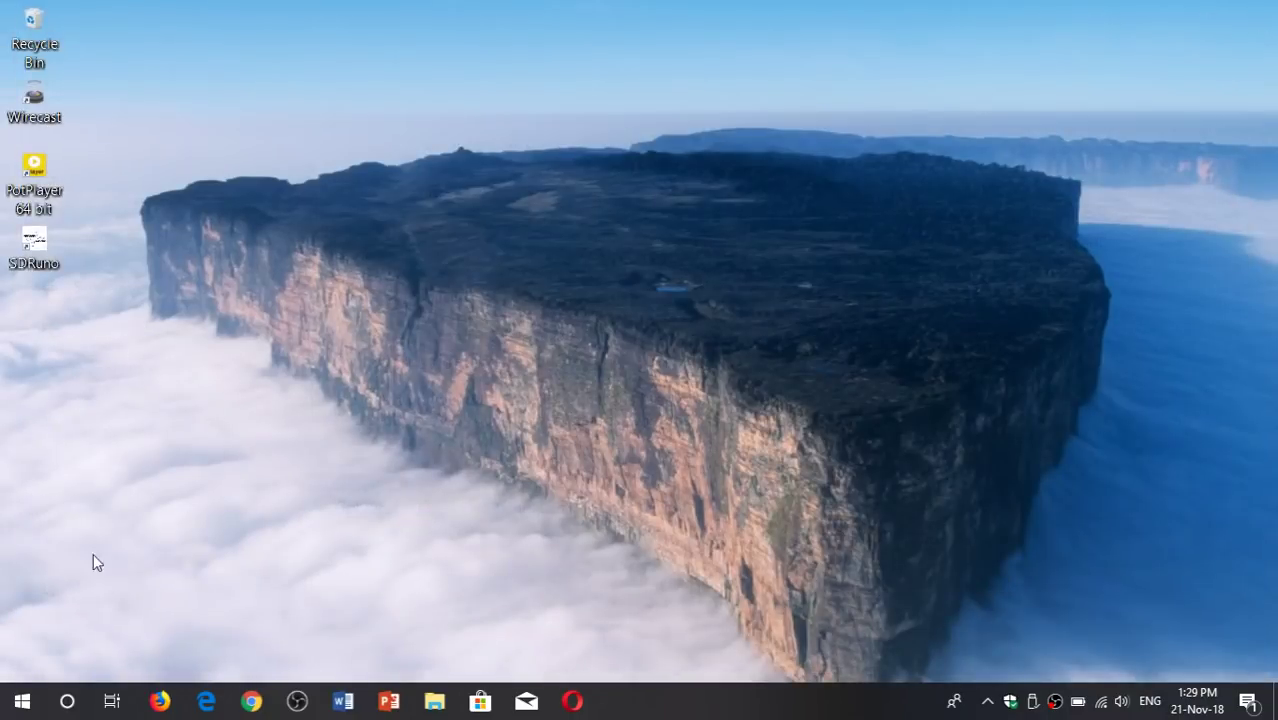
{"action": "left_click", "coordinate": [22, 701]}
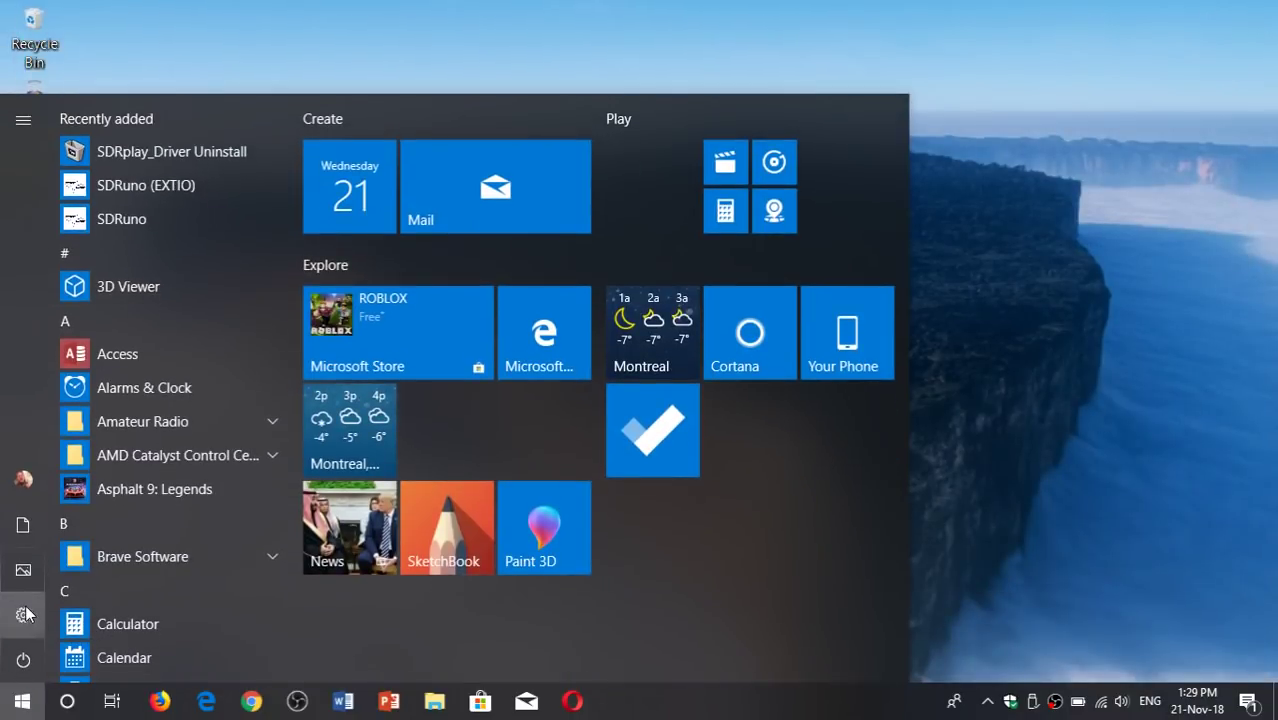
{"action": "left_click", "coordinate": [24, 614]}
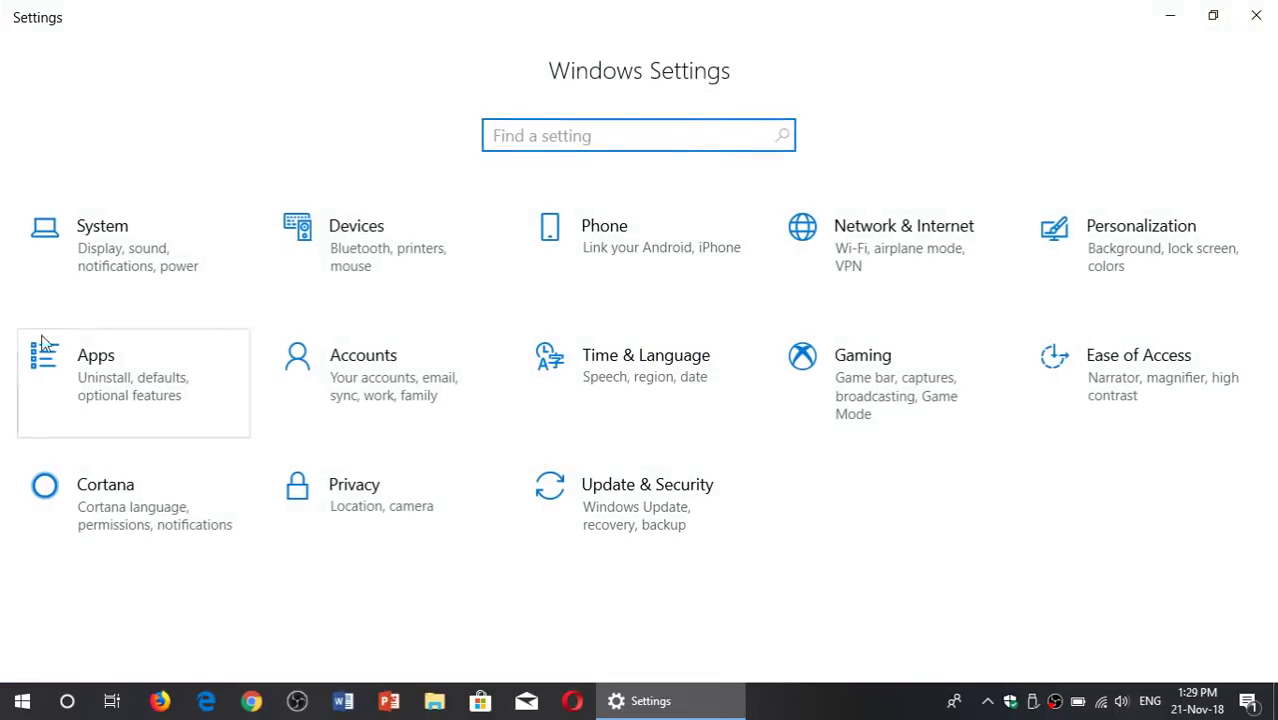
- Revisit System > Clipboard, then close the Settings window
{"action": "left_click", "coordinate": [114, 256]}
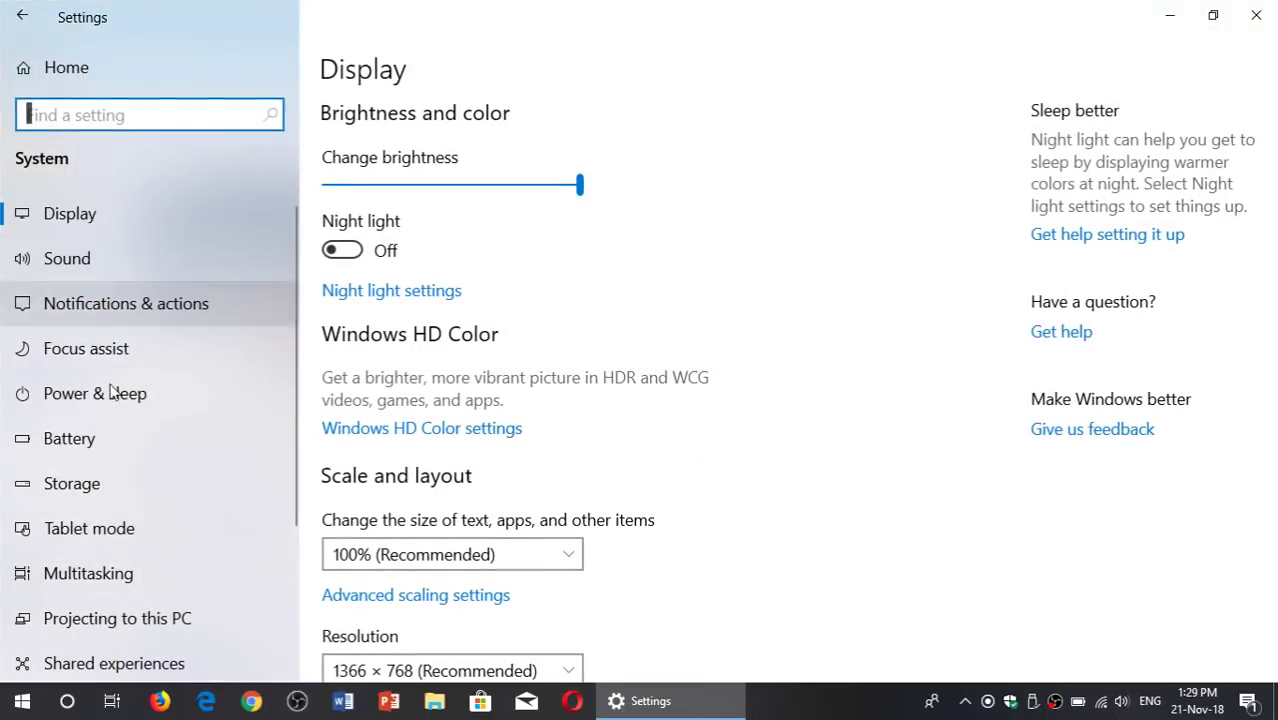
{"action": "scroll", "coordinate": [116, 480], "scroll_direction": "down", "scroll_amount": 3}
{"action": "left_click", "coordinate": [115, 495]}
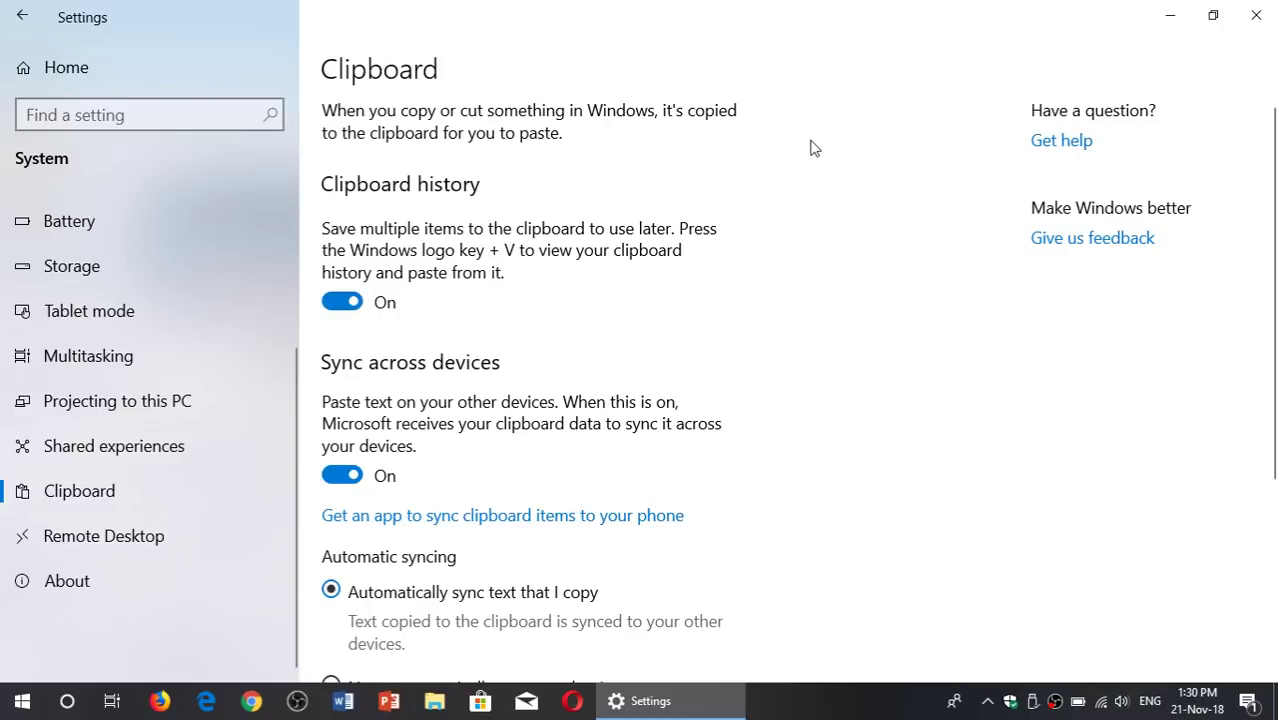
{"action": "left_click", "coordinate": [1268, 12]}
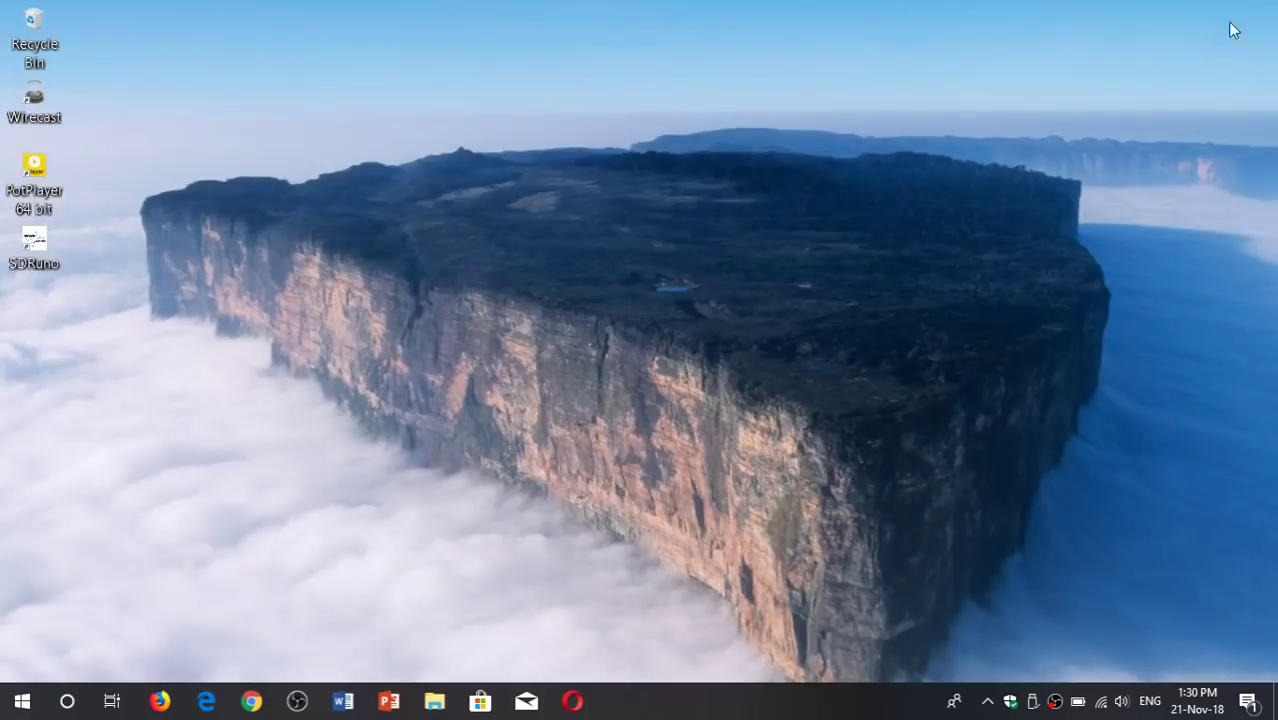